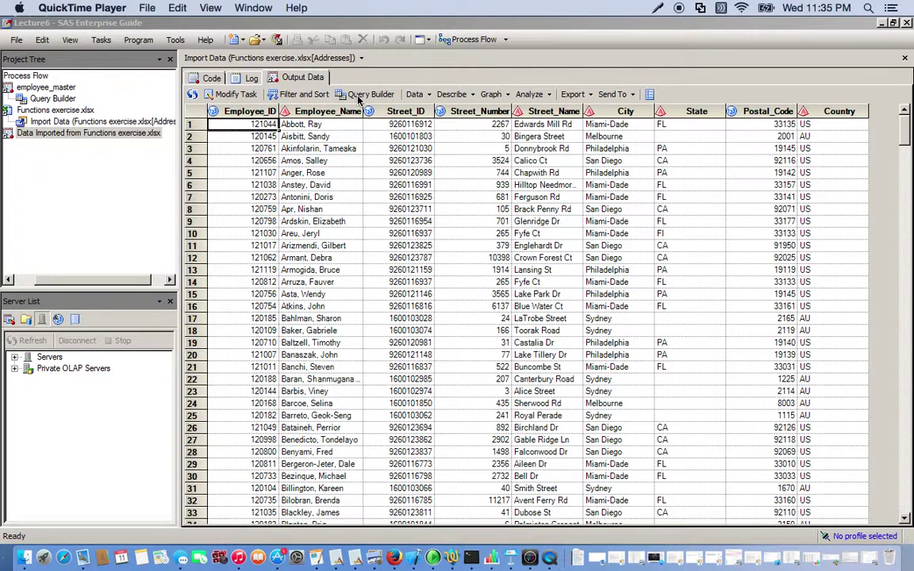
- Start a new query on the address data and create an advanced-expression computed column
click(365, 94)
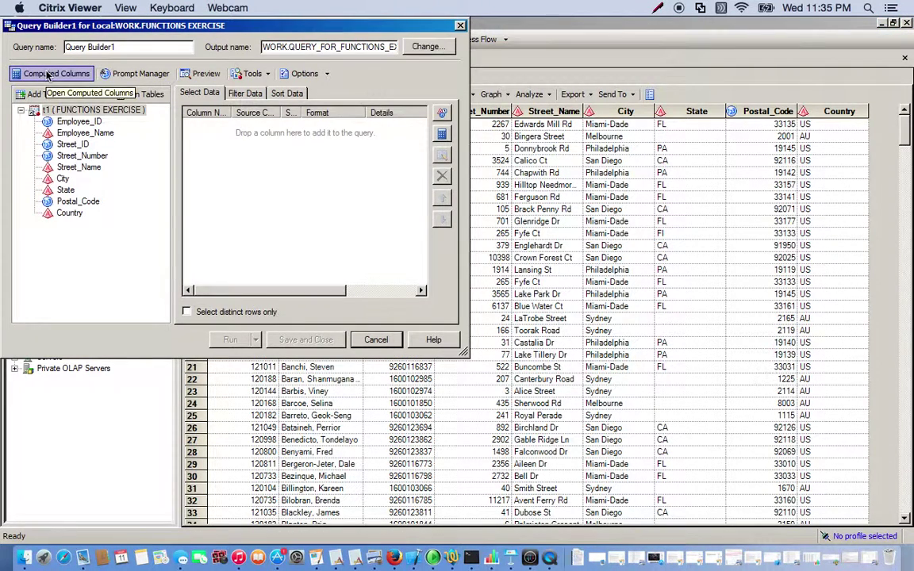
click(47, 74)
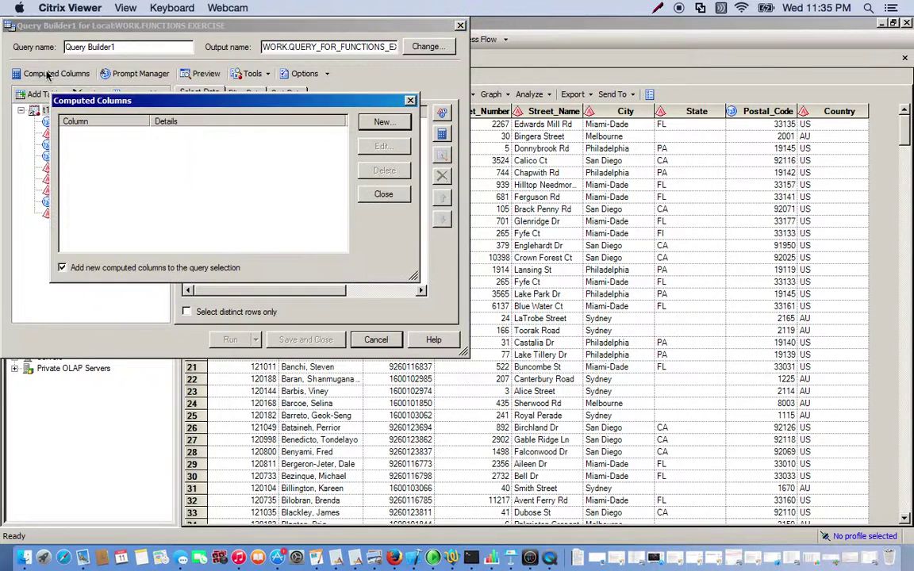
click(381, 123)
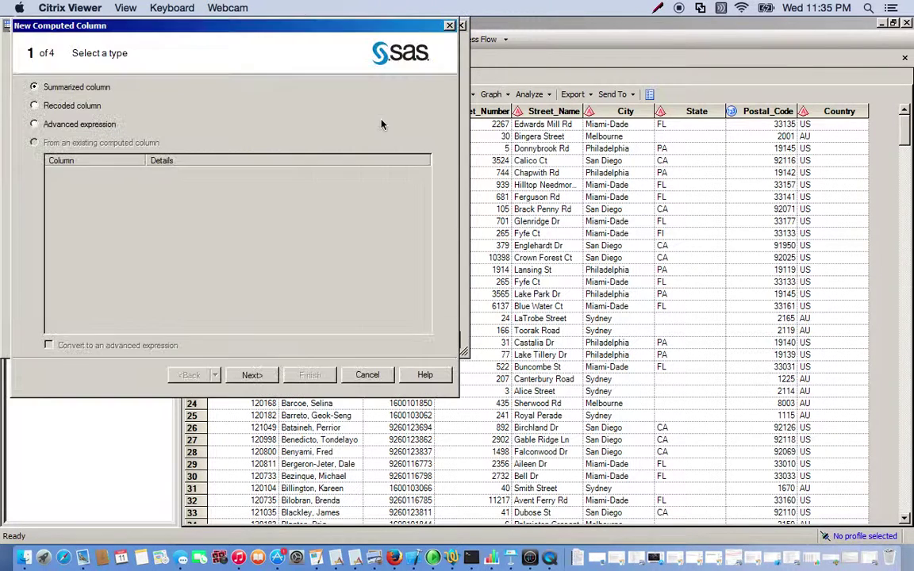
click(89, 122)
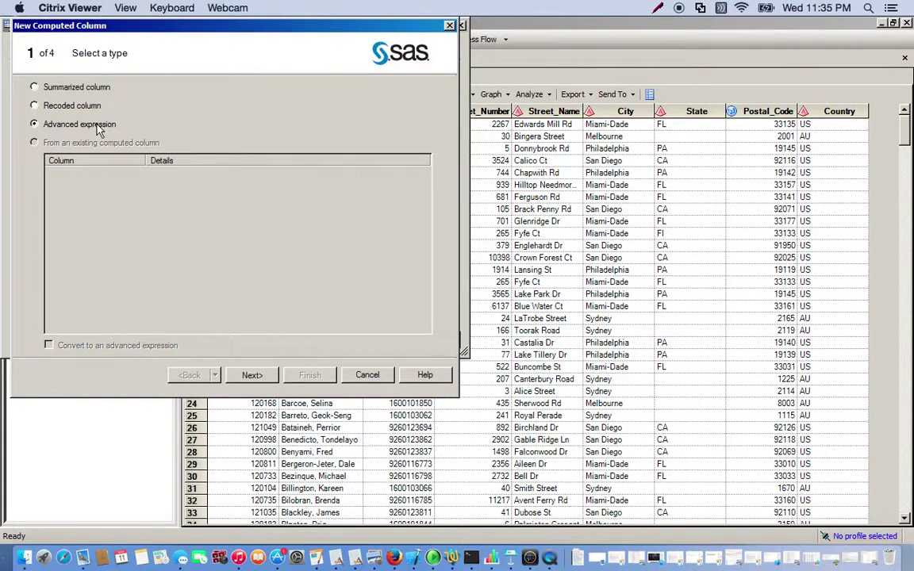
click(252, 375)
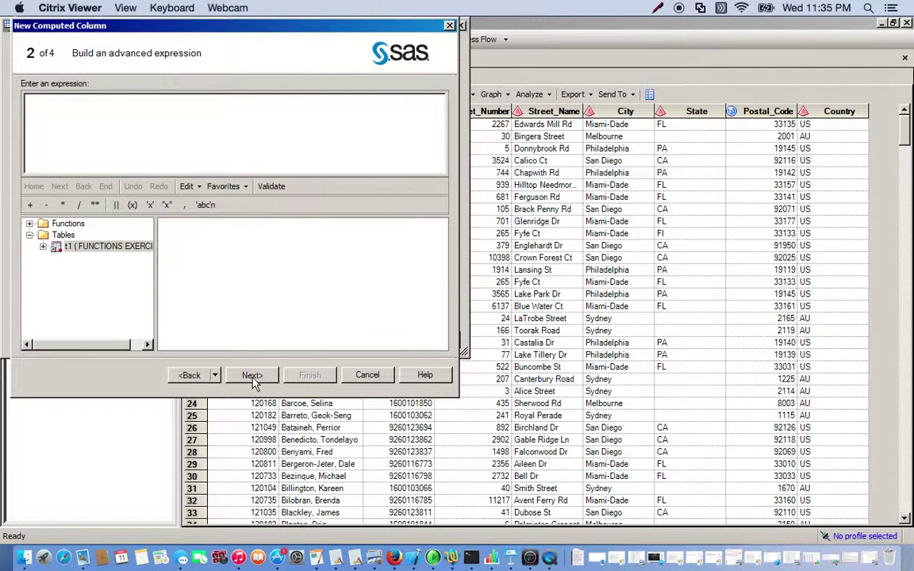
- Expand the Functions list and browse down to the CATX function description
click(29, 223)
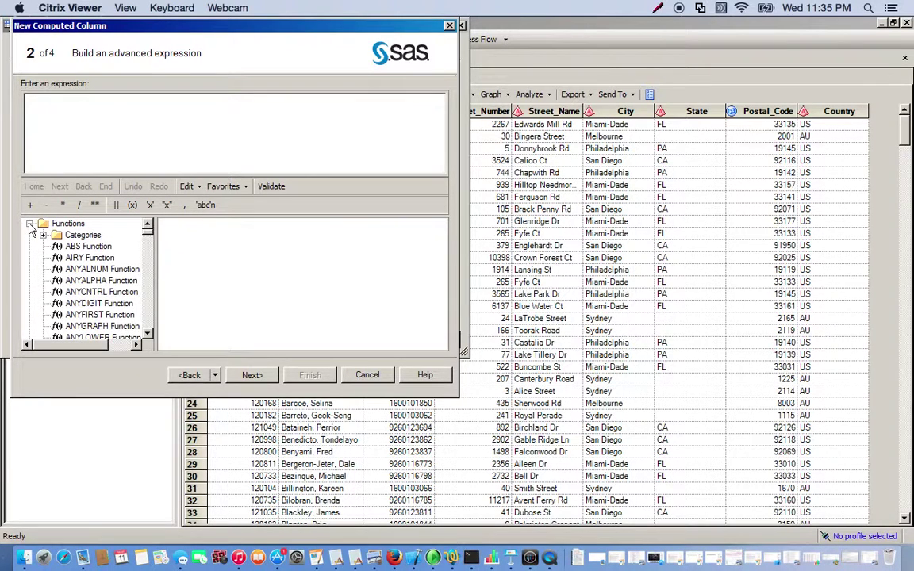
click(92, 261)
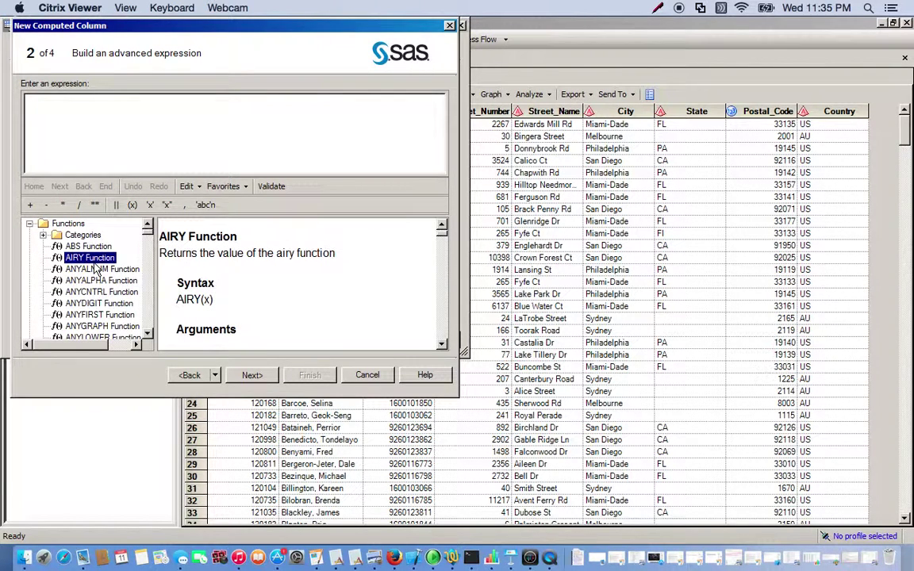
scroll(96, 286, down, 7)
click(95, 326)
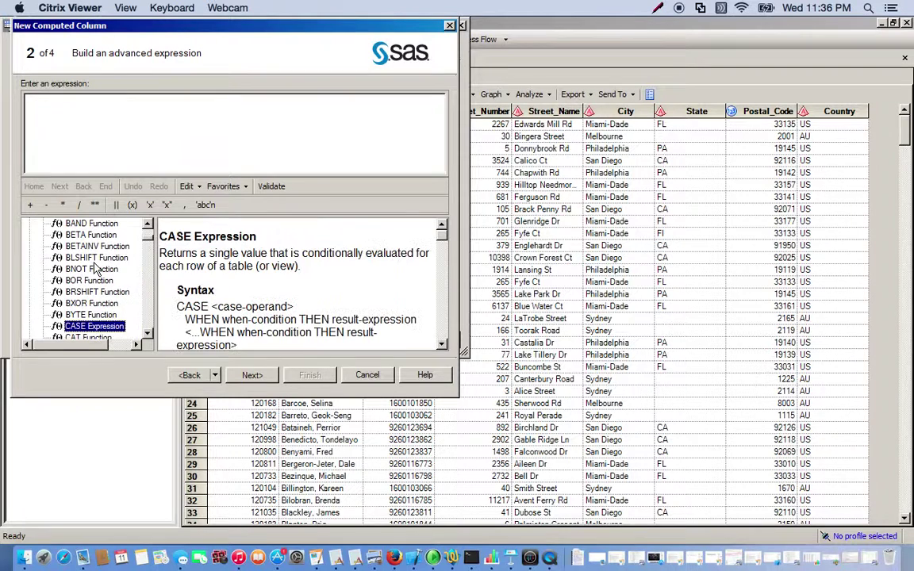
scroll(140, 322, down, 7)
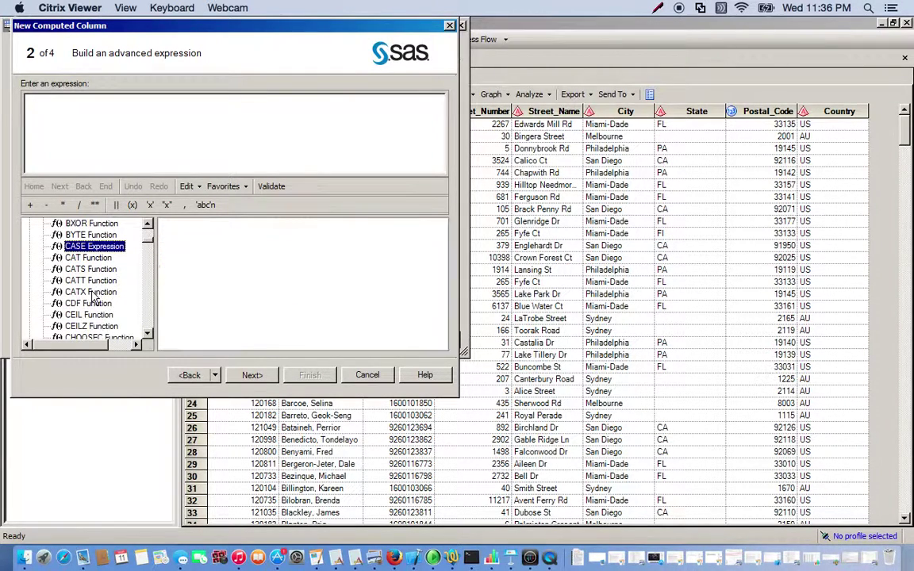
click(91, 293)
- Insert a CATX call and set its separator to ','
double_click(91, 293)
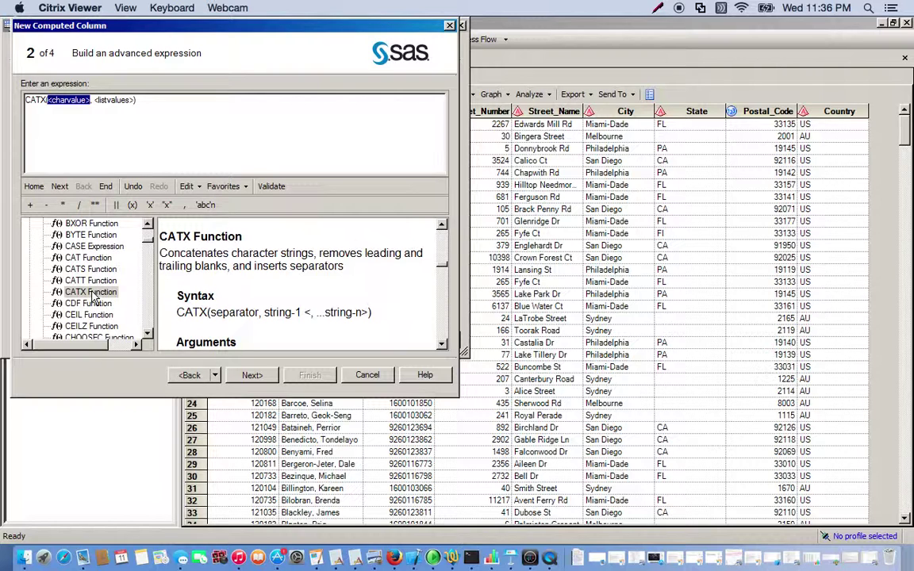
text(')
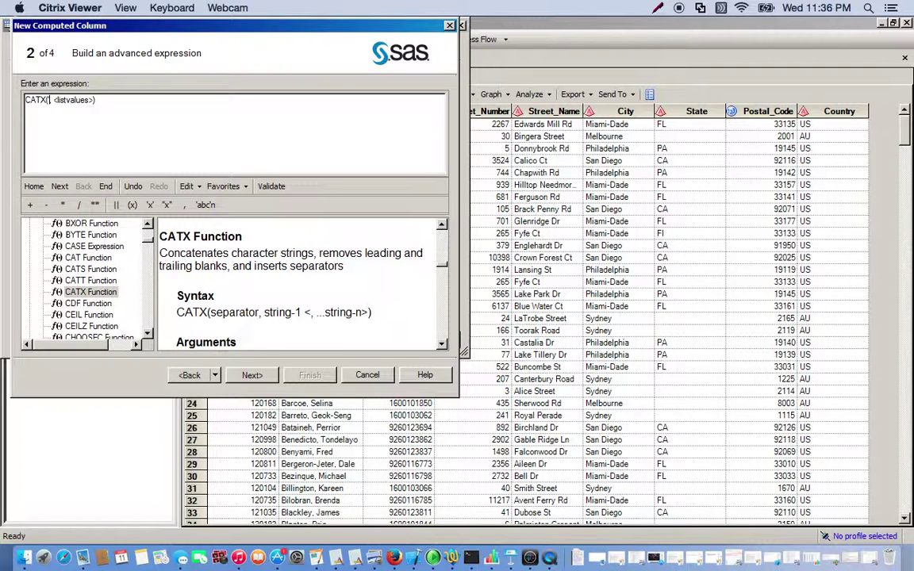
text(')
key(BackSpace)
key(BackSpace)
text(',')
- Scroll the tree to Tables and list the address table's columns
scroll(143, 234, down, 3)
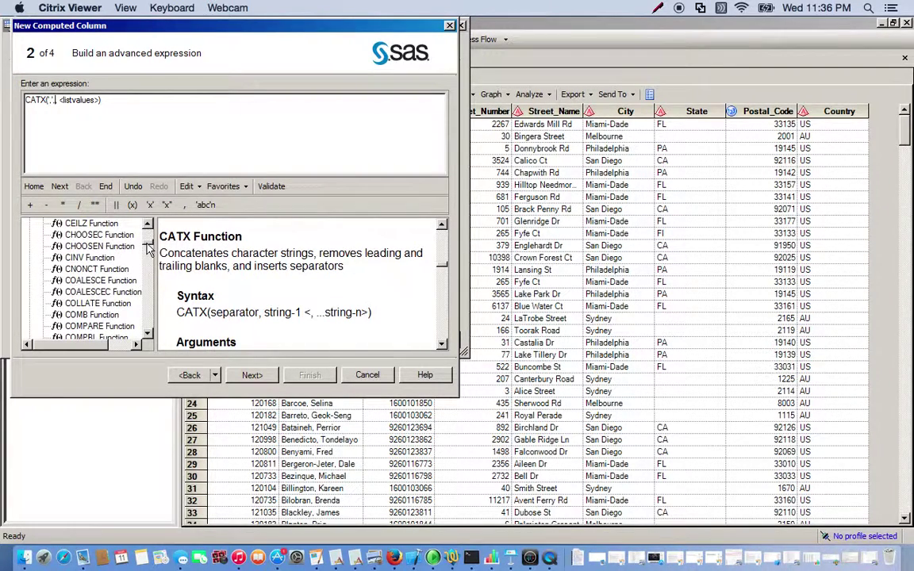
drag(148, 248, 144, 331)
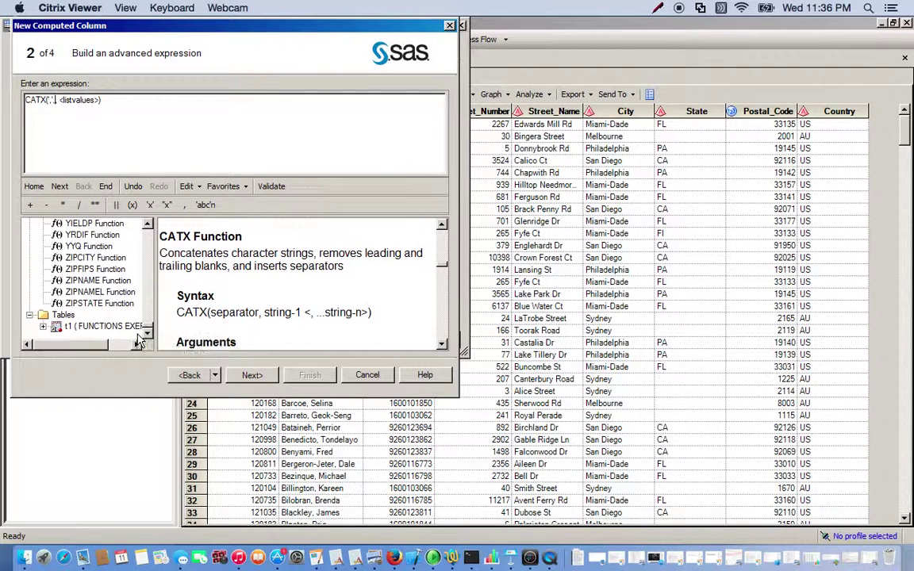
click(43, 327)
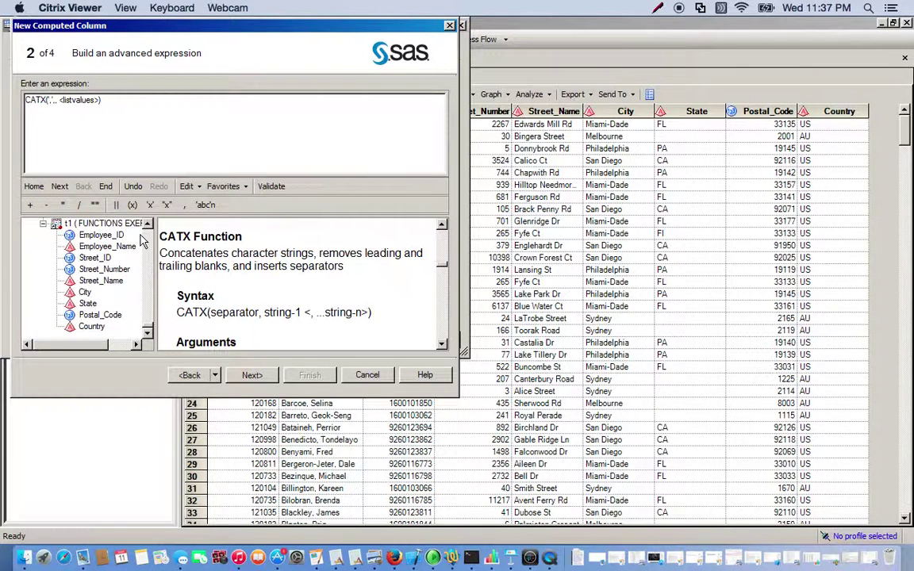
- Fill the CATX arguments with t1.City and t1.State, giving CATX(',',t1.City,t1.State)
drag(90, 292, 84, 292)
double_click(84, 292)
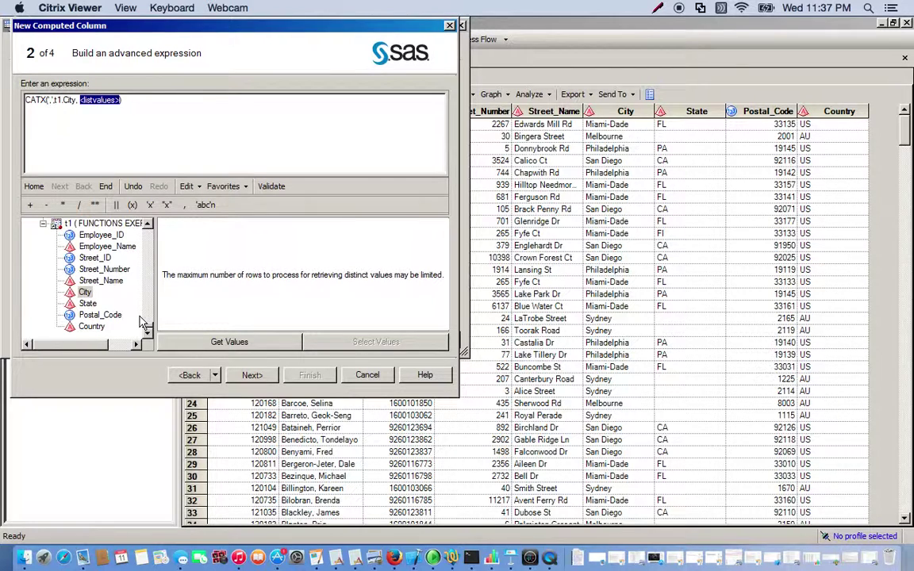
double_click(88, 304)
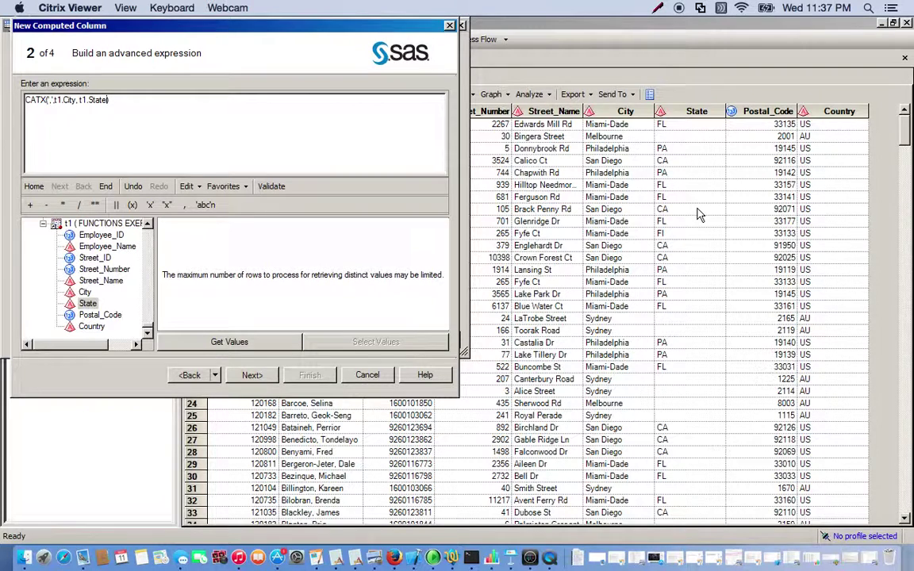
click(250, 376)
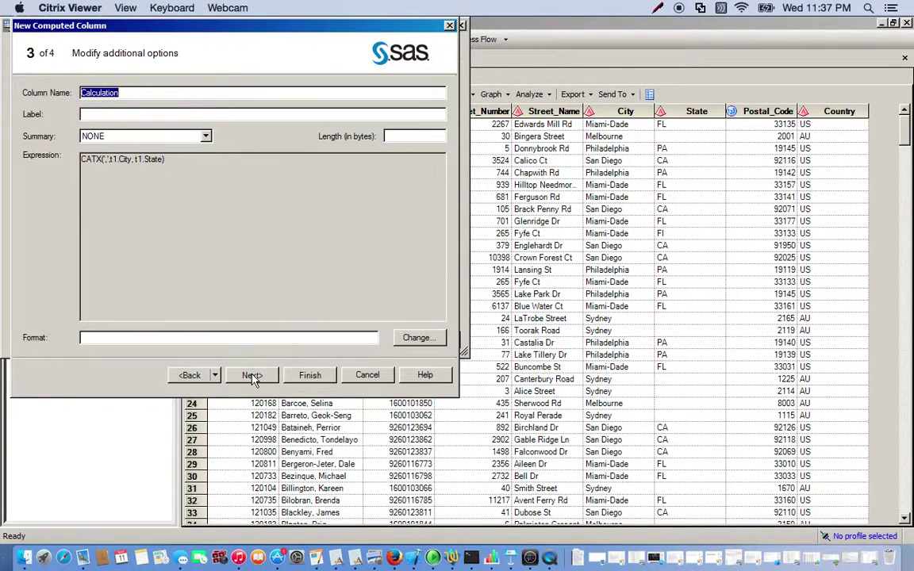
- Name the computed column 'Location', finish the wizard, and run the query
text(Location)
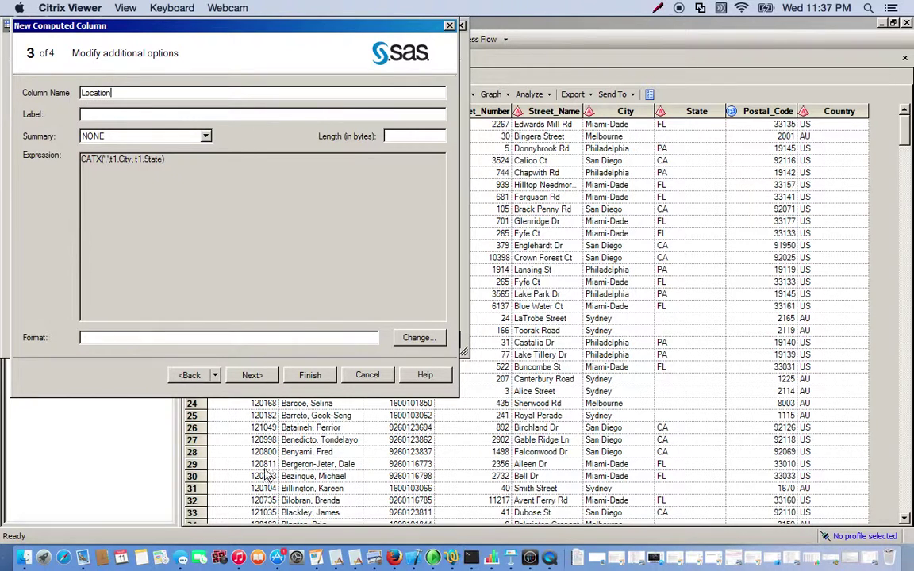
click(311, 376)
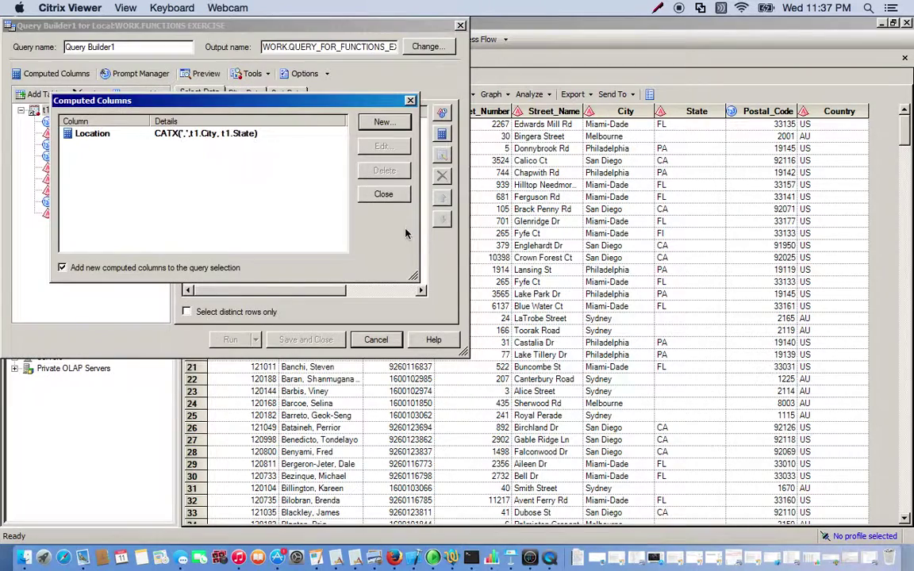
click(394, 198)
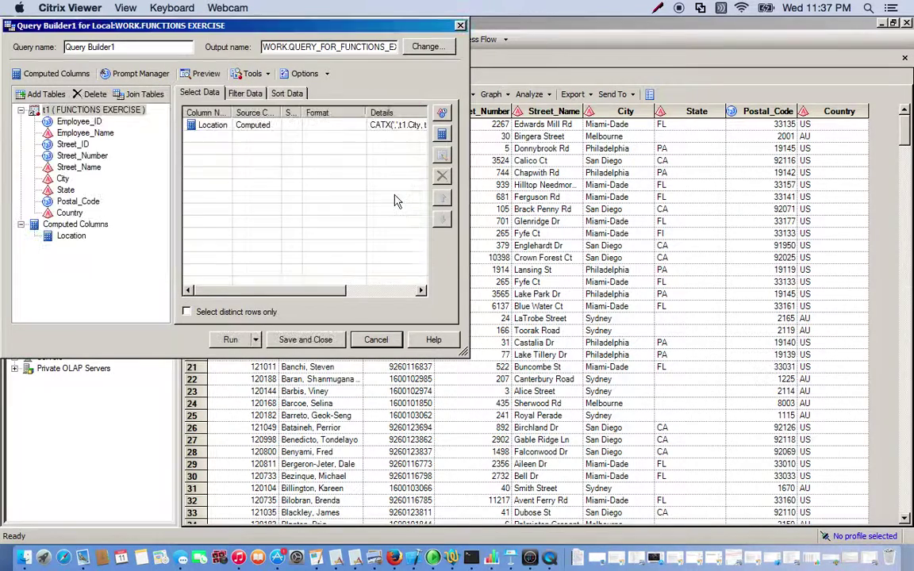
click(230, 340)
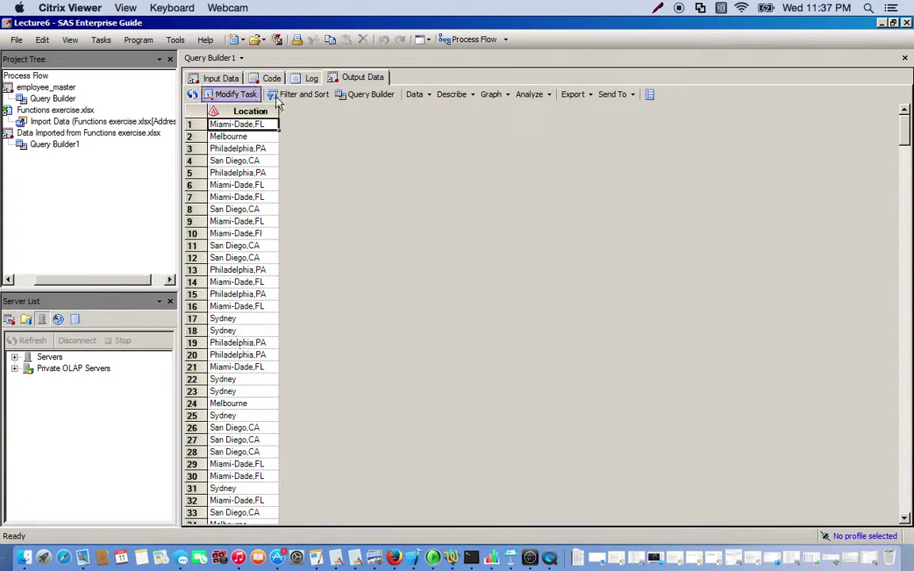
- Add every column of the t1 address table to the output and rerun, replacing earlier results
click(233, 95)
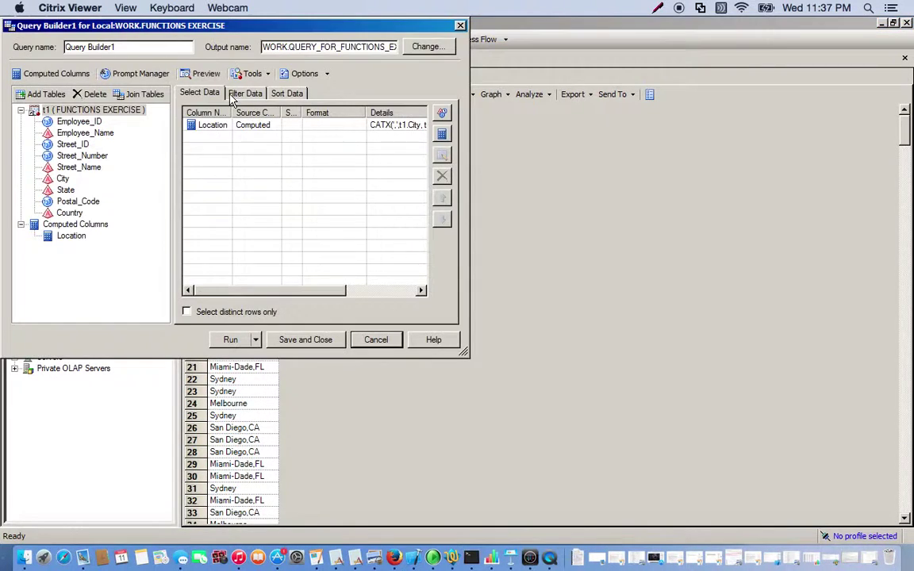
click(95, 111)
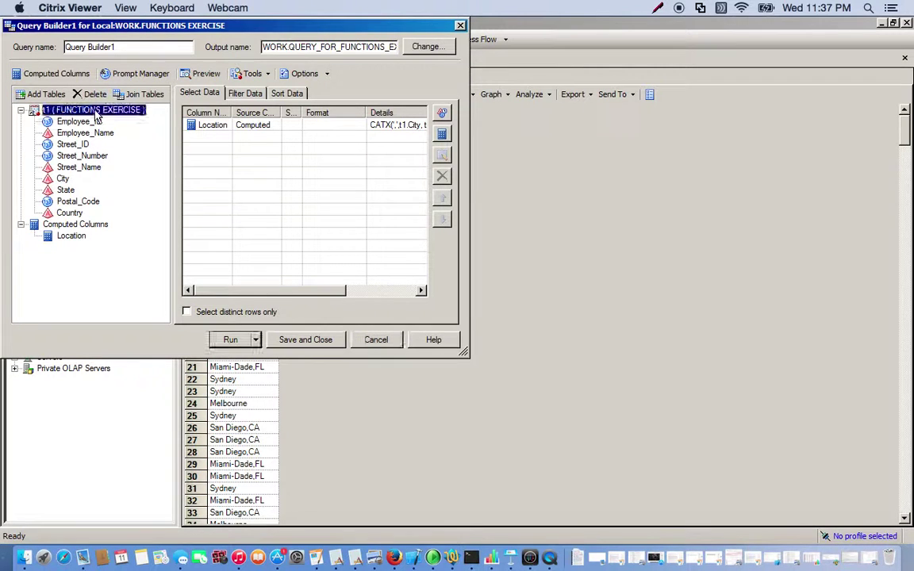
drag(95, 116, 210, 150)
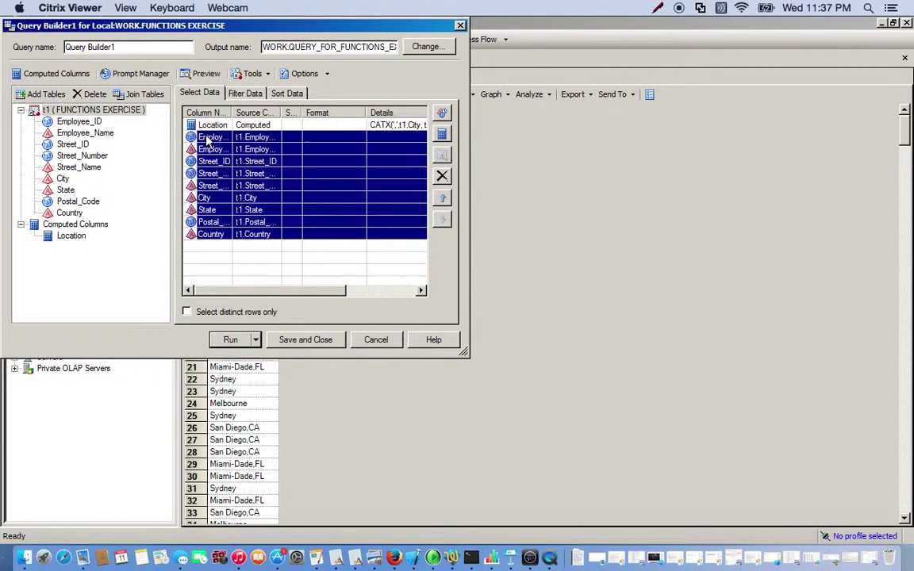
click(224, 339)
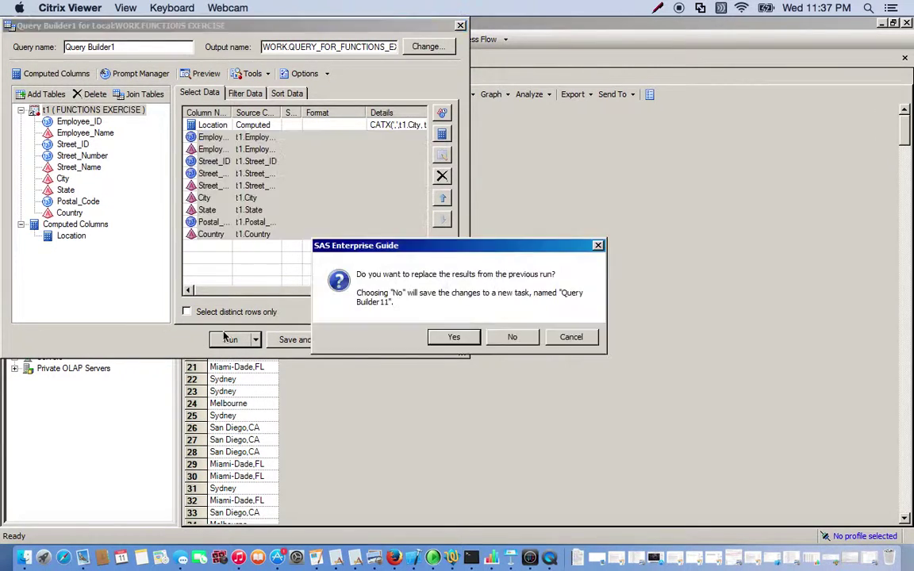
click(446, 338)
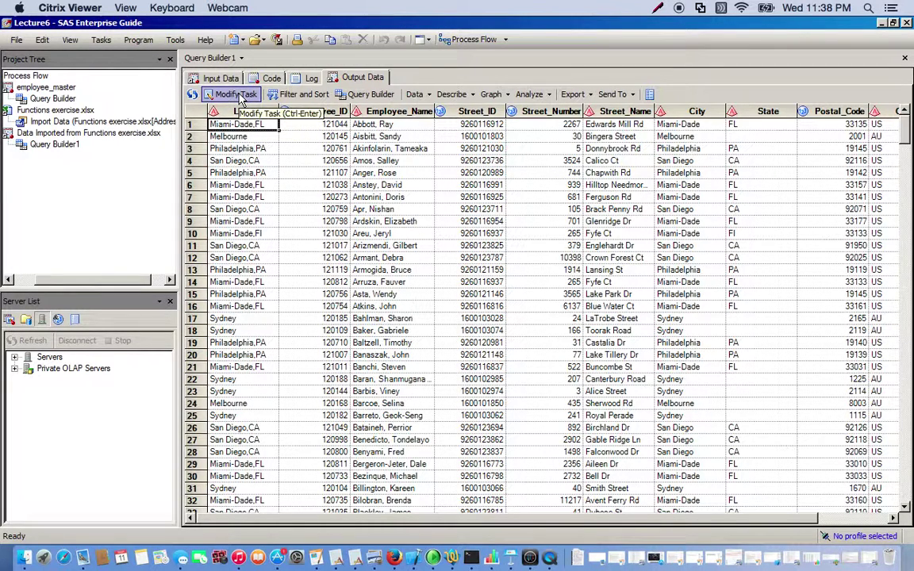
click(238, 96)
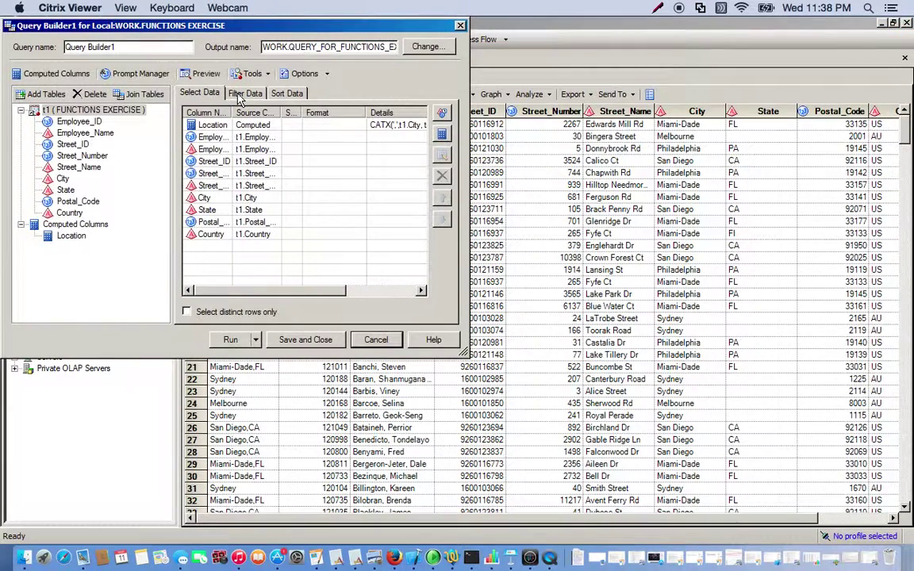
- Start another advanced-expression computed column and insert the KLENGTH function
click(54, 74)
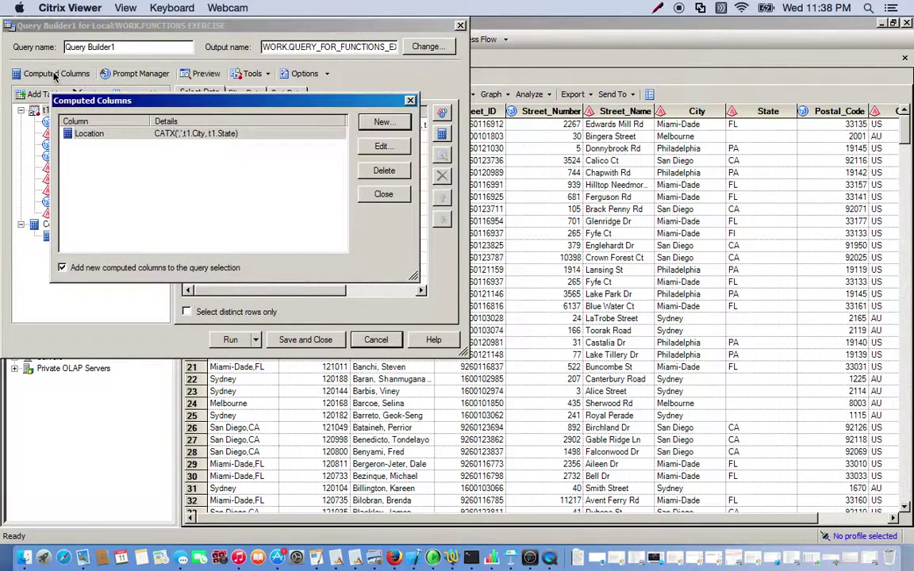
click(393, 127)
click(81, 123)
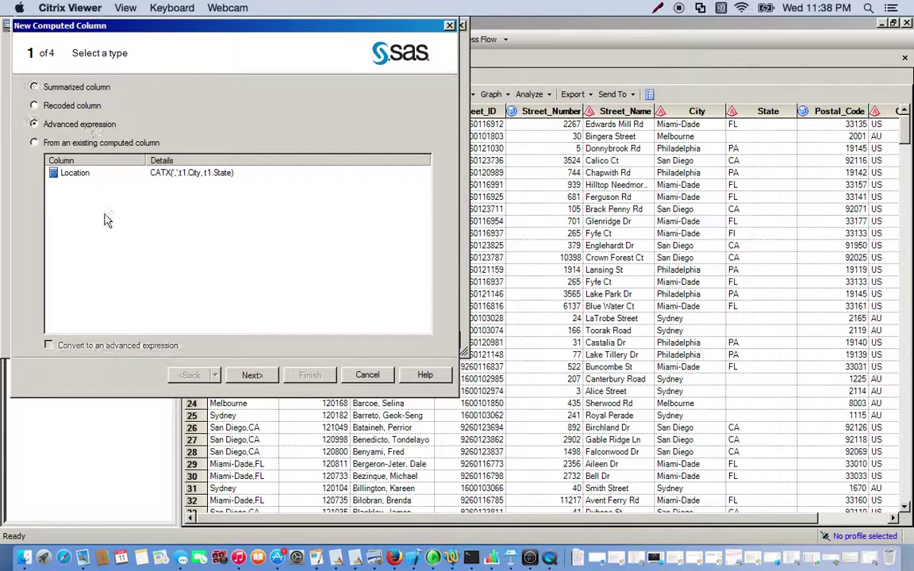
click(247, 377)
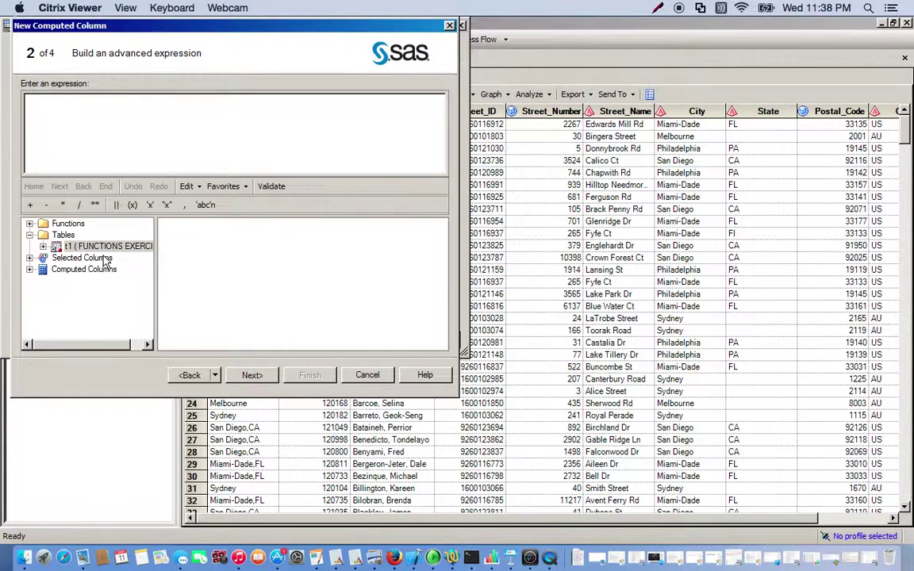
click(30, 224)
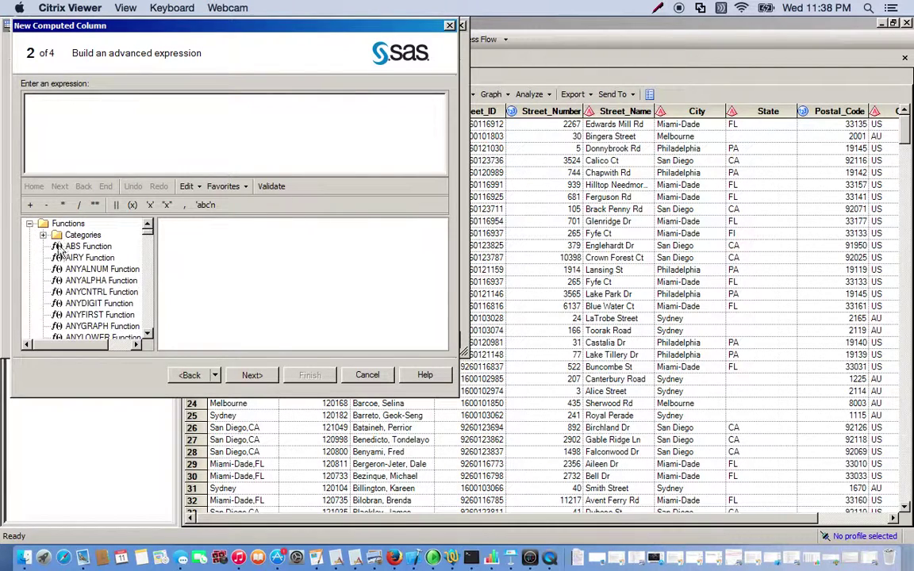
click(101, 270)
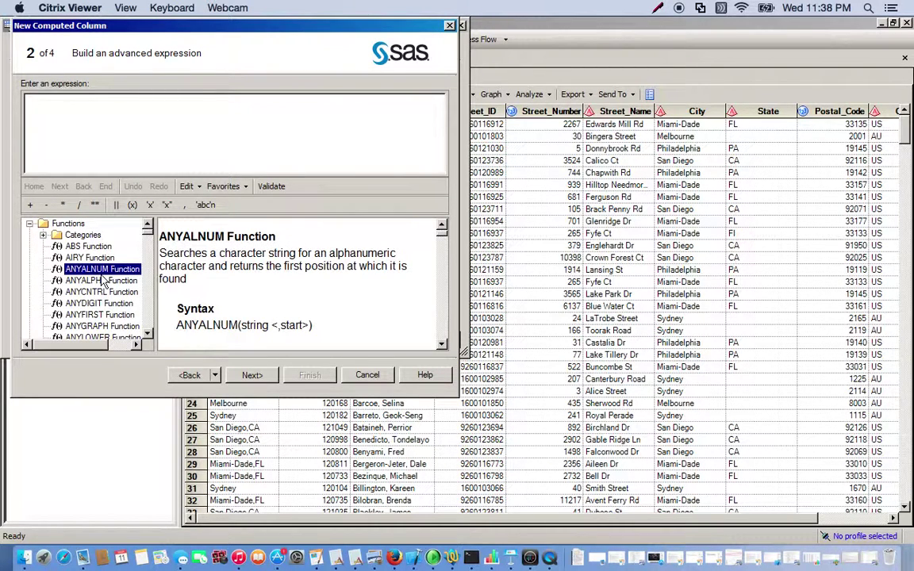
key(k)
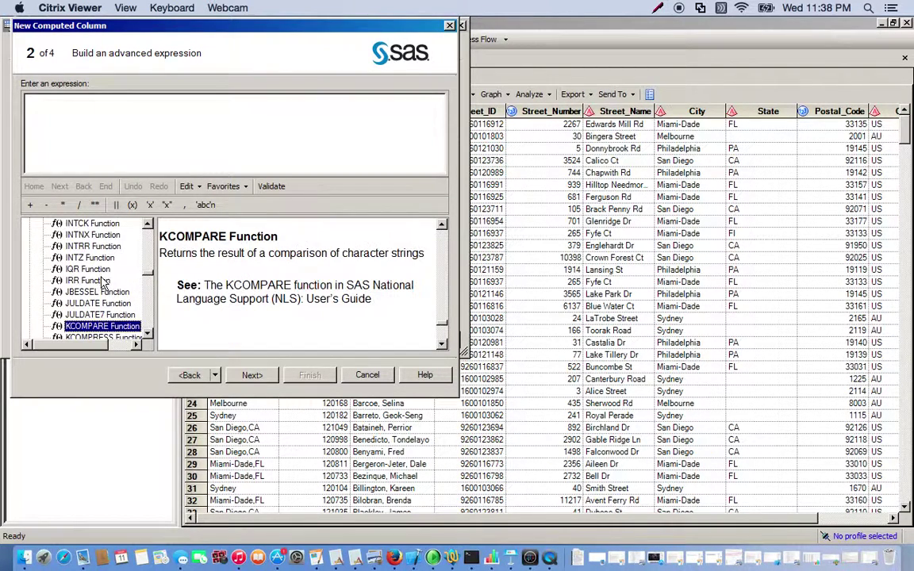
scroll(146, 337, down, 3)
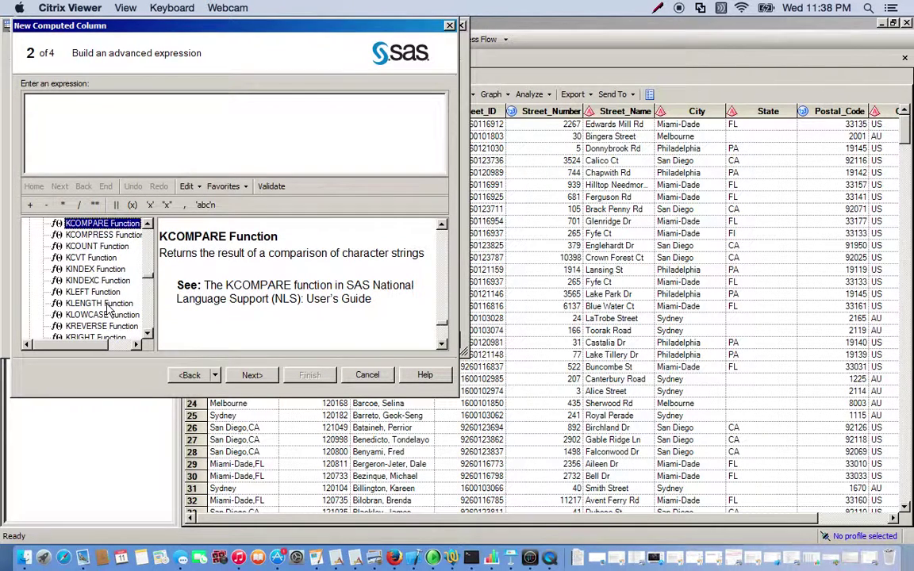
double_click(110, 304)
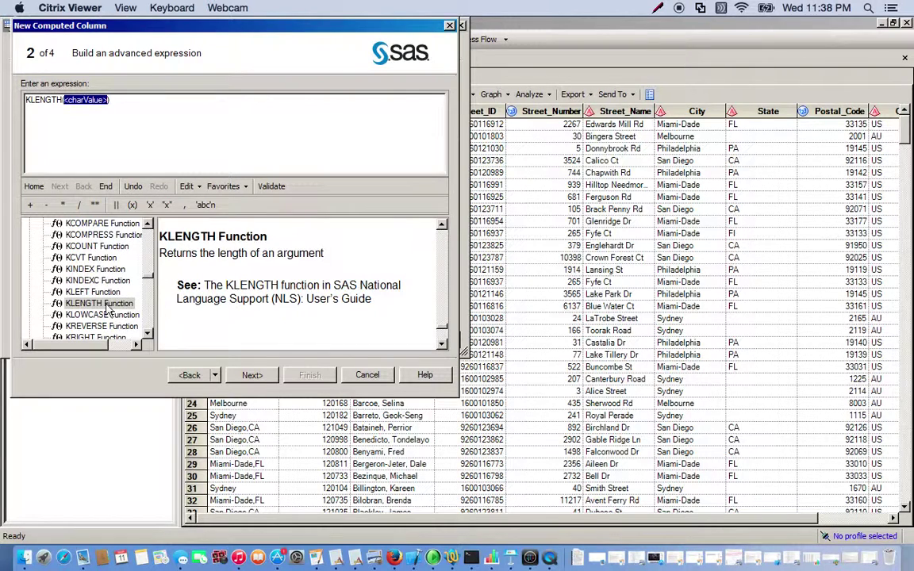
- Put the Location computed column inside KLENGTH, giving KLENGTH((CATX(',',t1.City,t1.State)))
scroll(144, 285, down, 2)
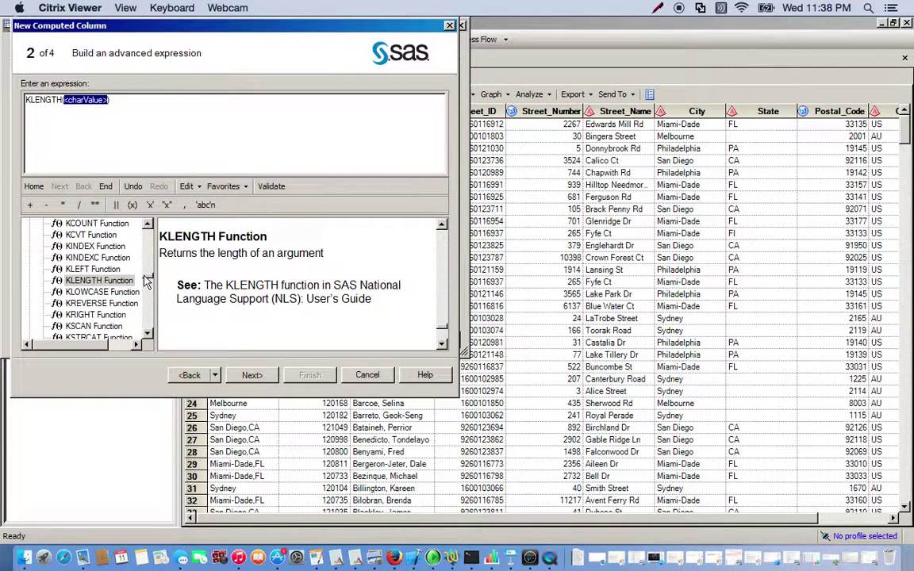
drag(139, 302, 135, 340)
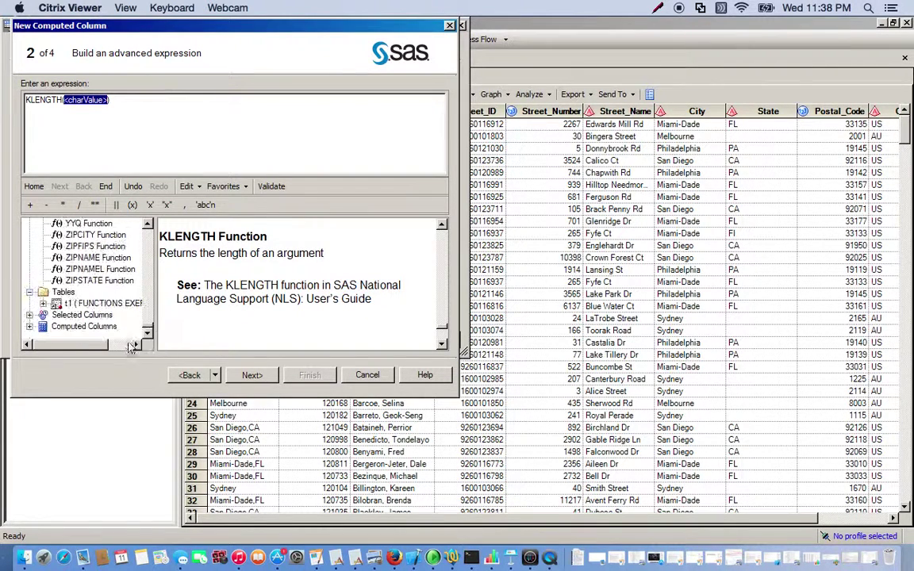
click(30, 327)
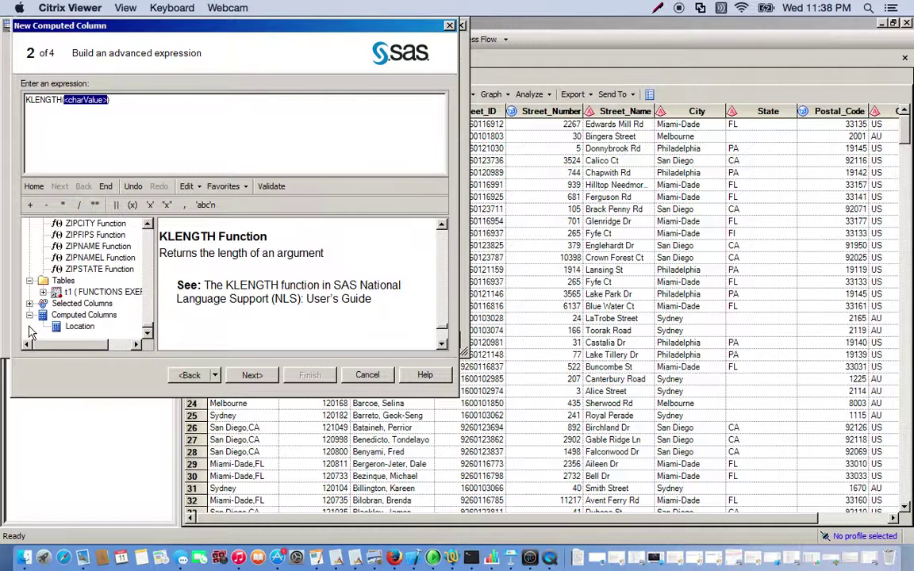
double_click(78, 328)
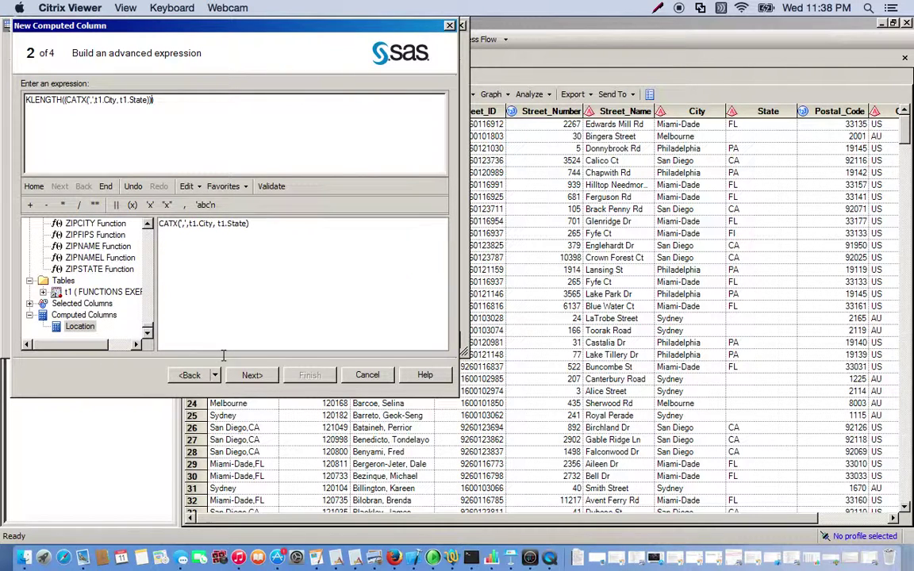
click(251, 375)
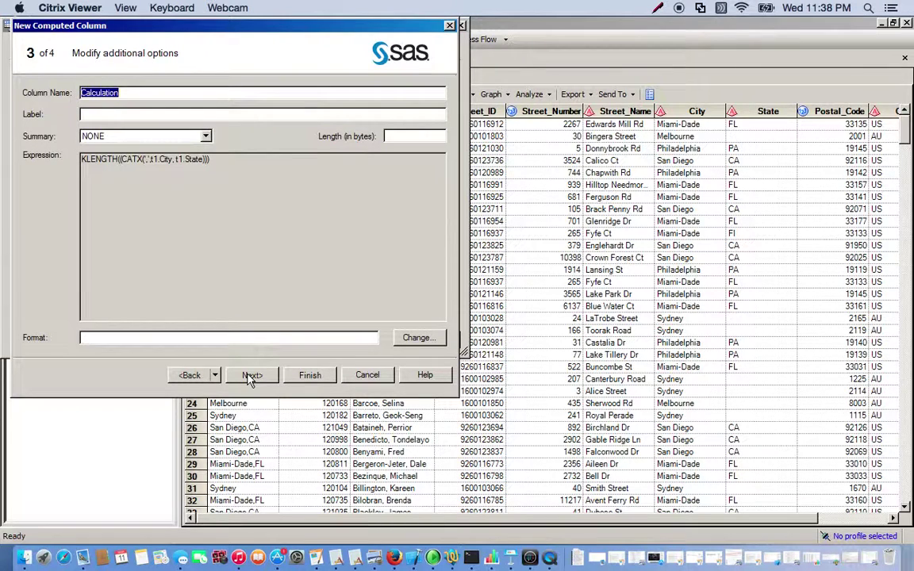
- Name the new column 'LocationLength' and run the query, replacing previous results
text(LocationLength)
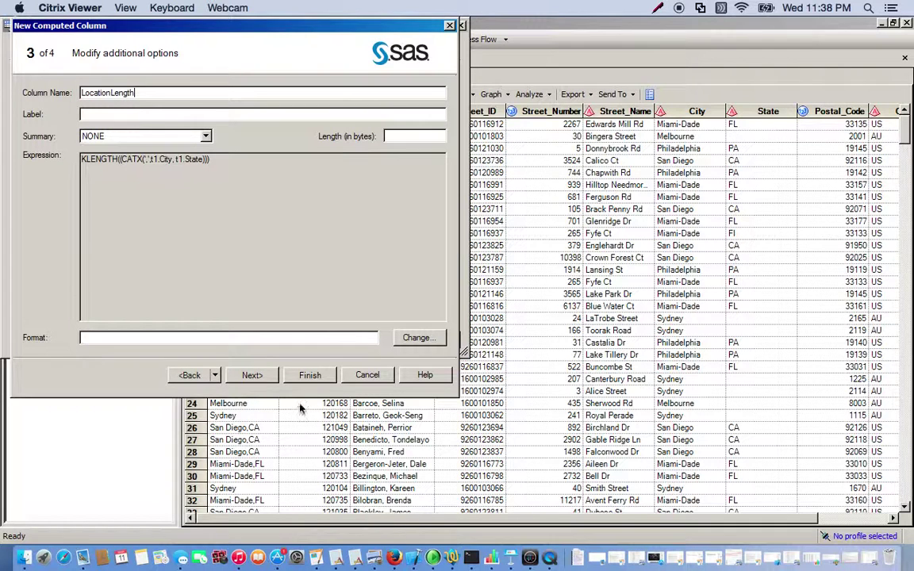
click(309, 374)
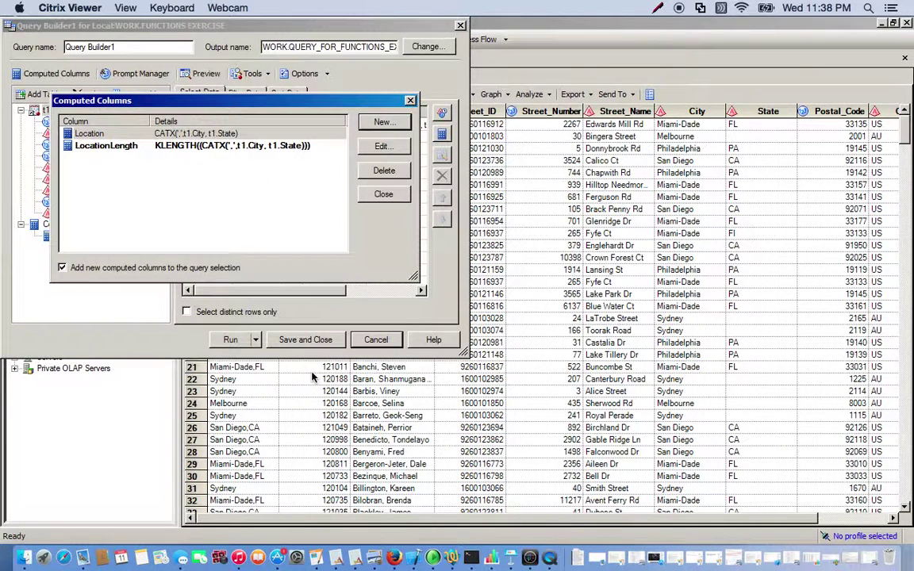
click(381, 194)
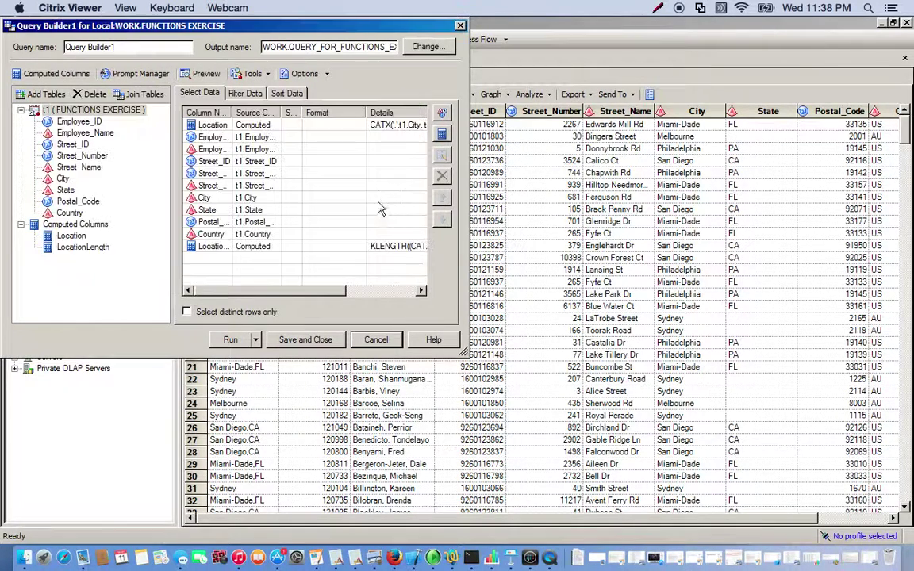
click(230, 339)
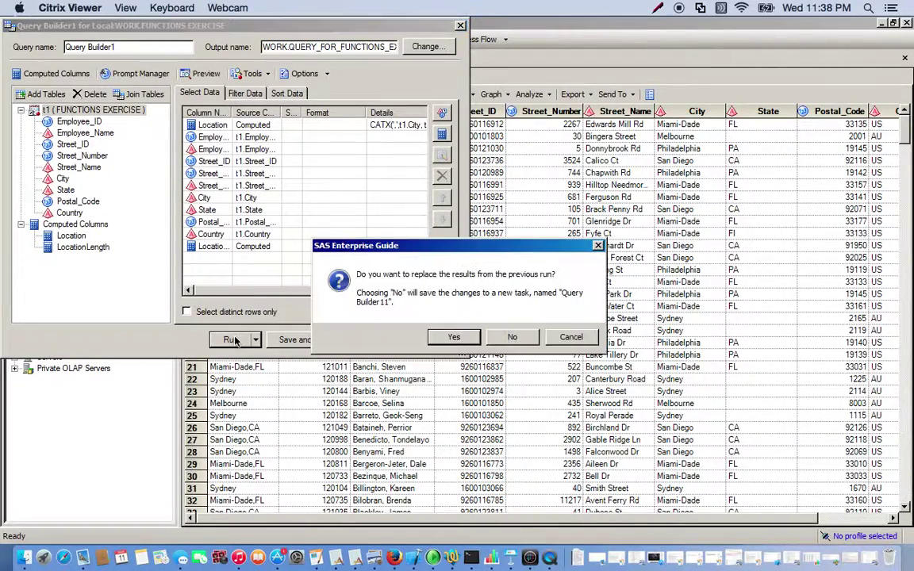
click(450, 340)
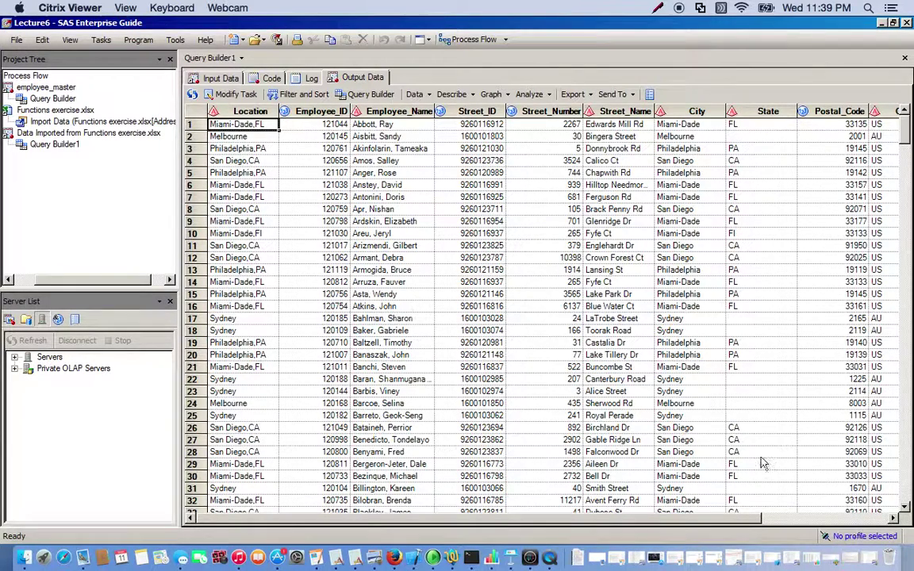
- Move LocationLength directly below Location in the query and rerun, replacing results
click(228, 95)
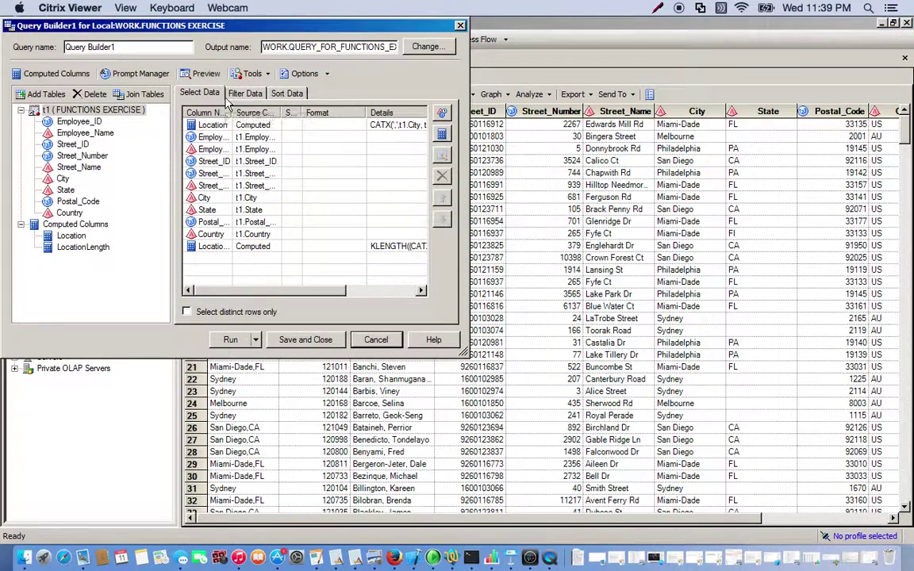
click(221, 249)
drag(221, 248, 221, 130)
click(224, 339)
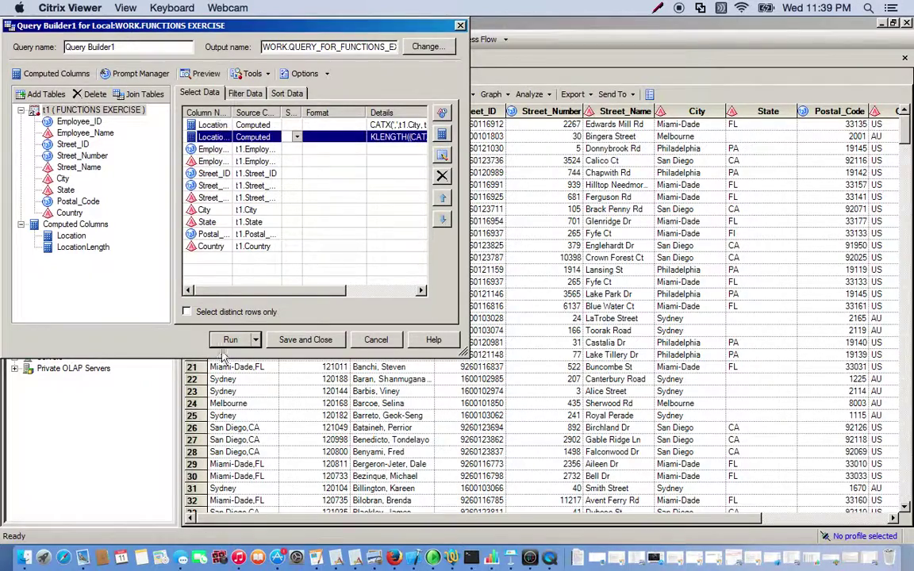
click(453, 337)
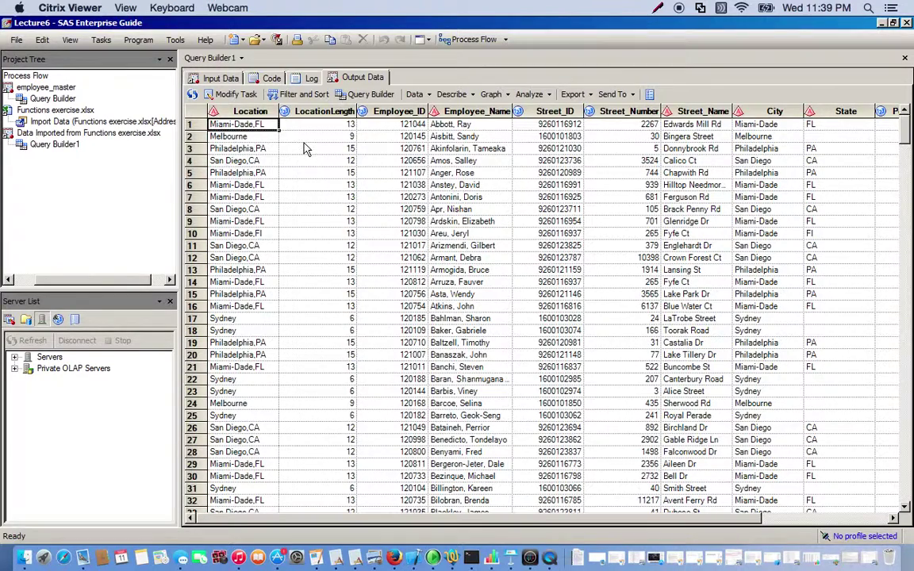
click(253, 111)
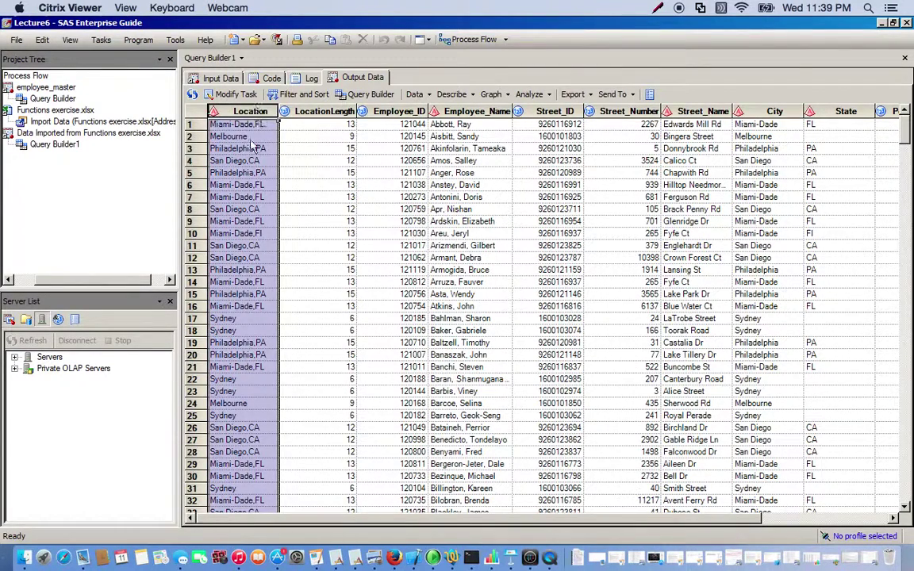
click(231, 160)
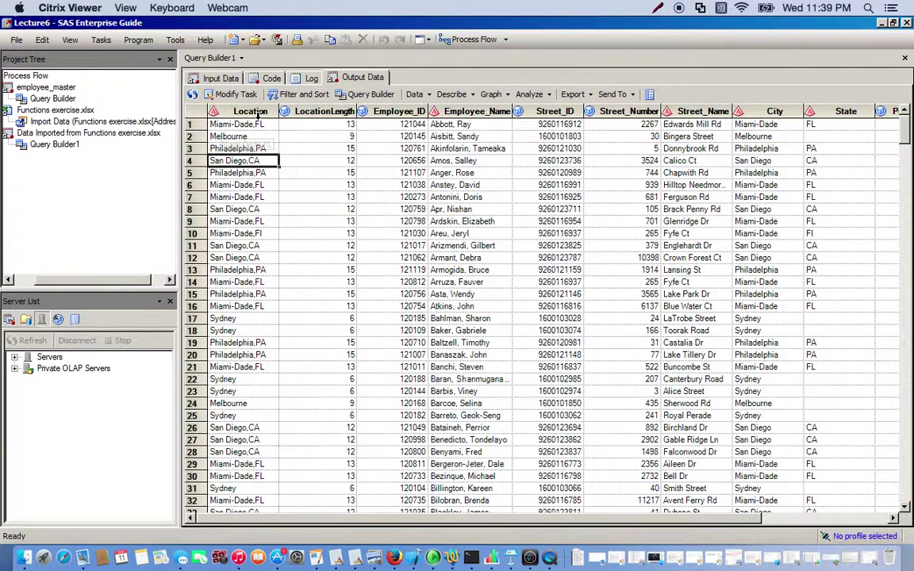
click(235, 126)
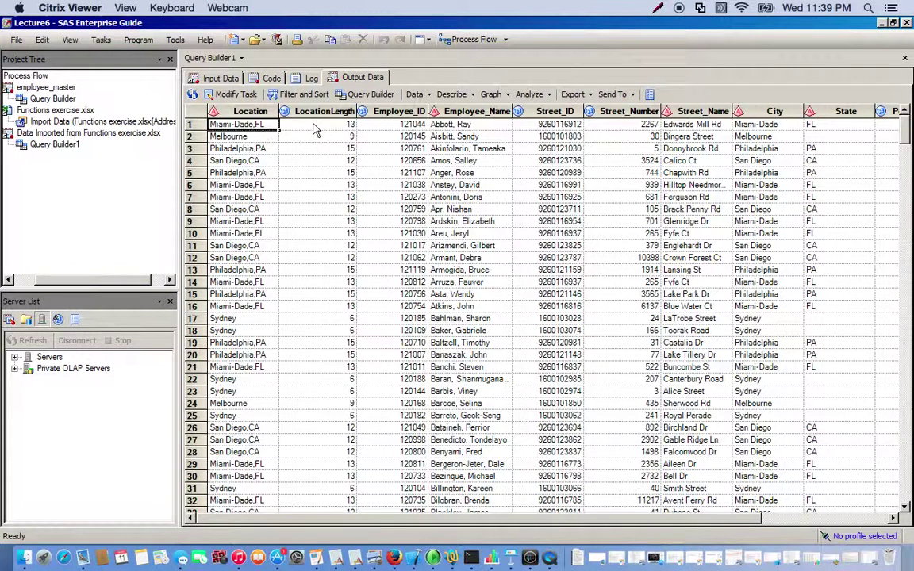
click(255, 138)
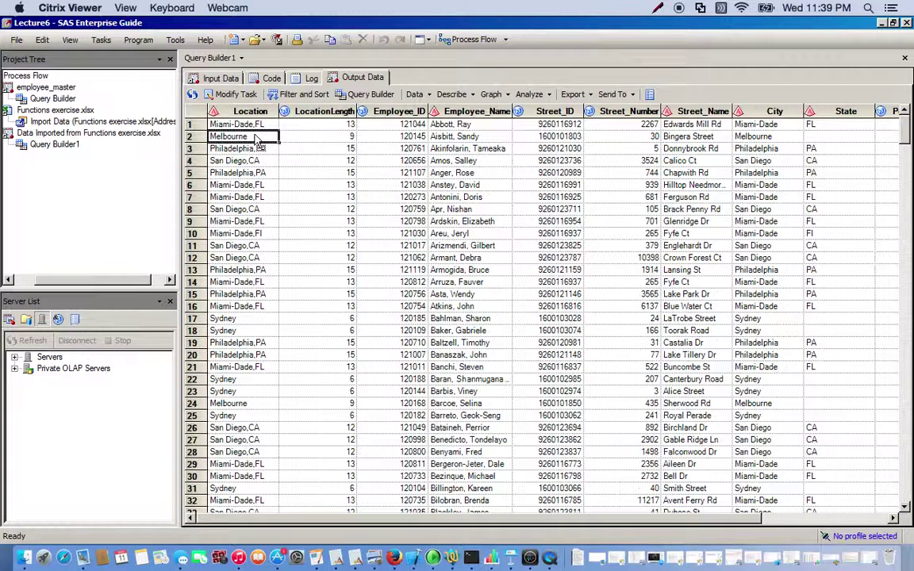